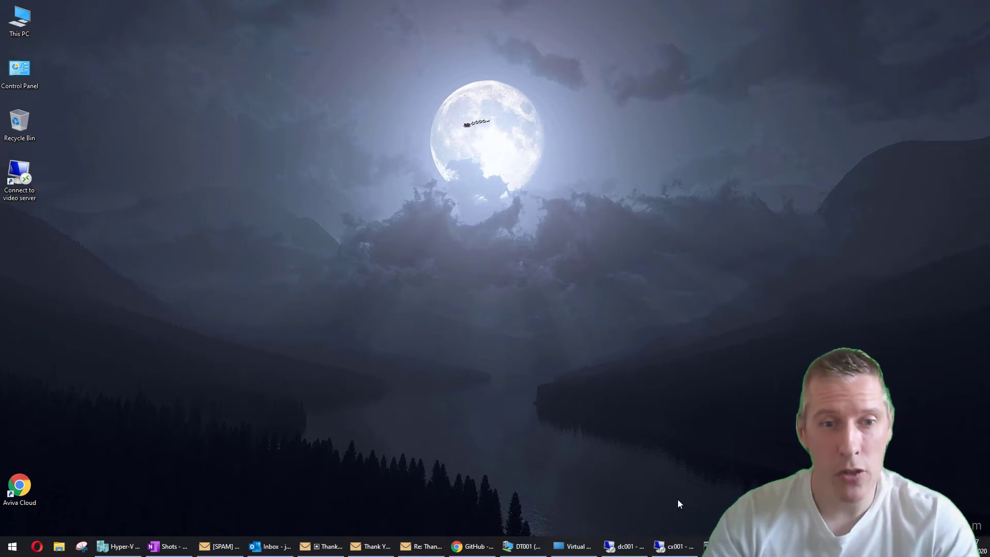
- Position the DT001 VM window and open Windows Settings from the VM's Start menu
{"action": "left_click", "coordinate": [521, 546]}
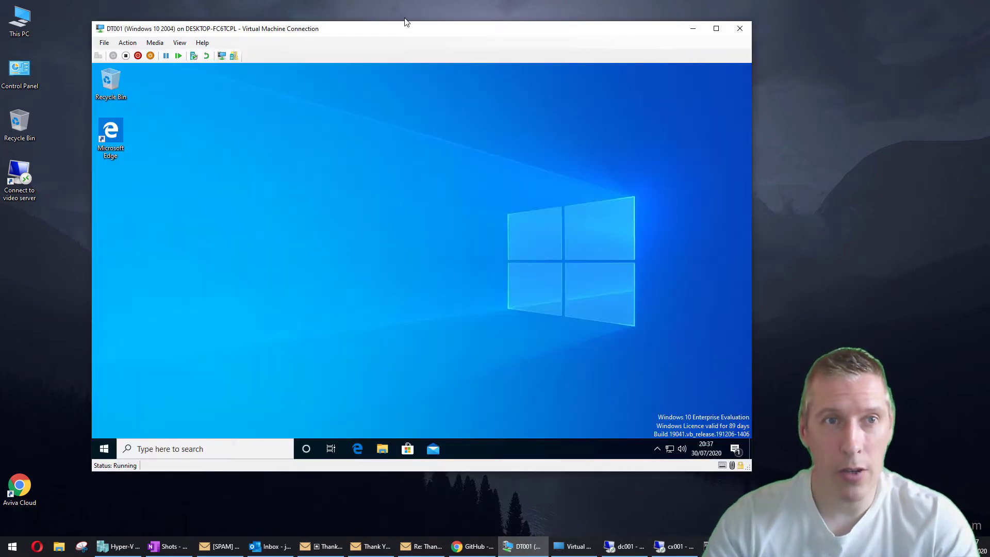
{"action": "left_click_drag", "start_coordinate": [405, 29], "coordinate": [387, 51]}
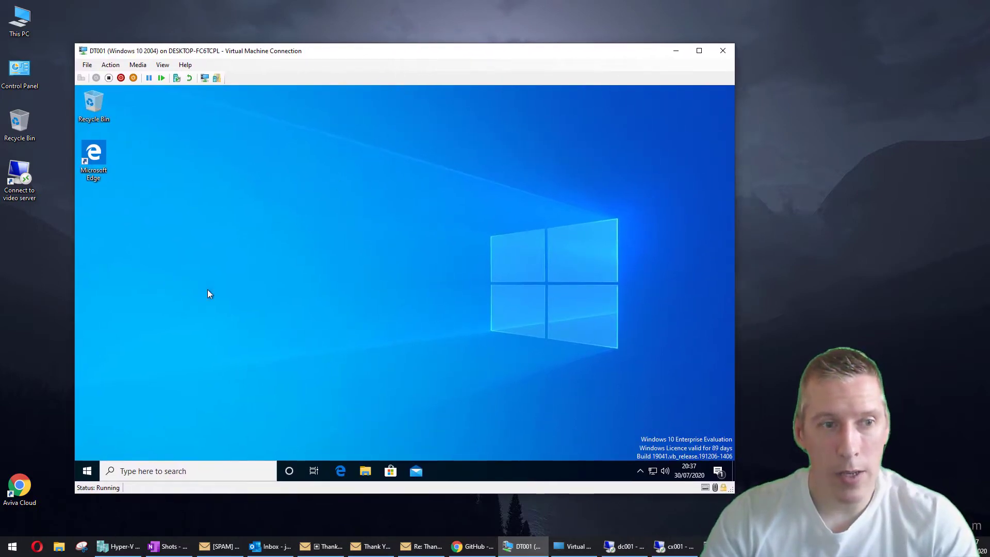
{"action": "left_click", "coordinate": [89, 471]}
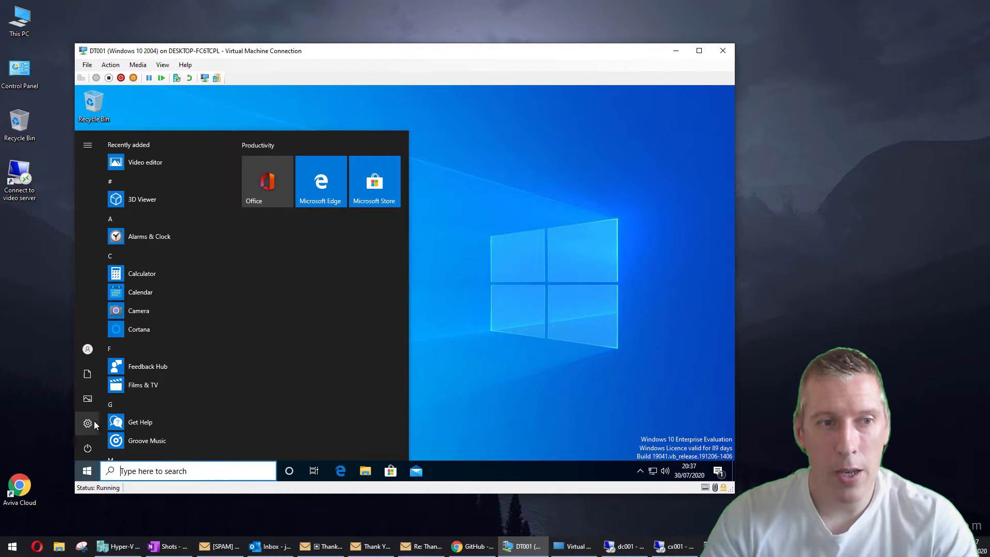
{"action": "mouse_move", "coordinate": [93, 424]}
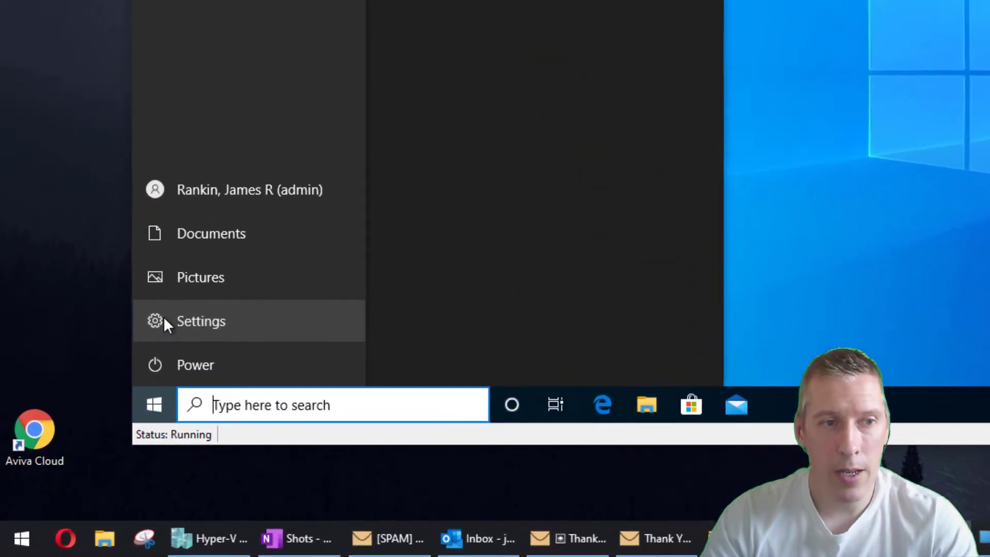
{"action": "left_click", "coordinate": [94, 424]}
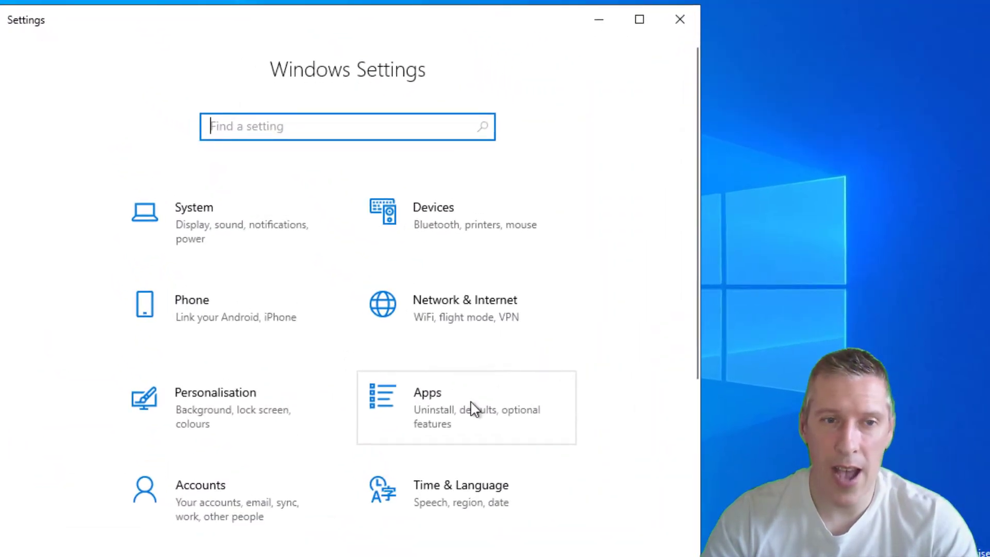
- Open Apps, maximize Settings, and expand Internet Explorer 11 in the Optional features list
{"action": "left_click", "coordinate": [472, 409]}
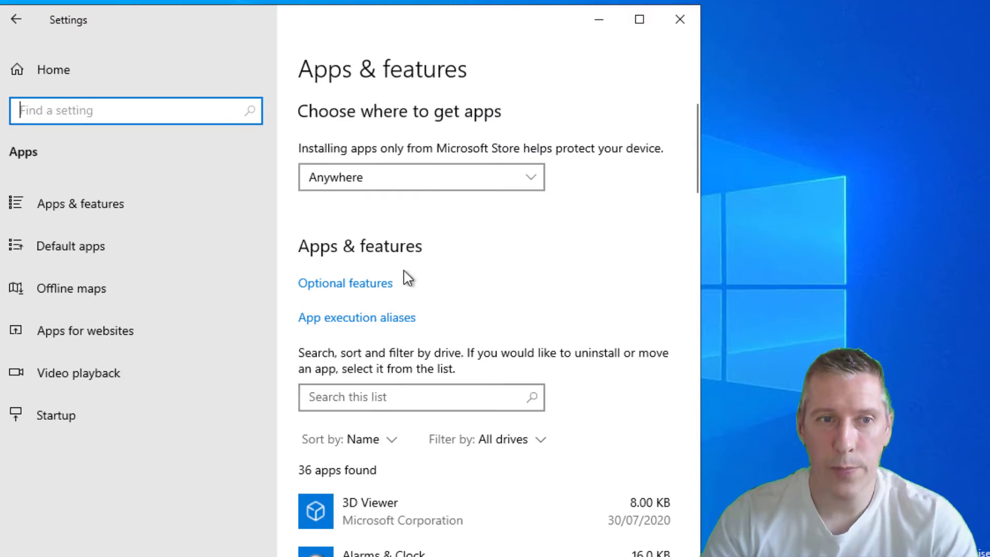
{"action": "left_click", "coordinate": [652, 23]}
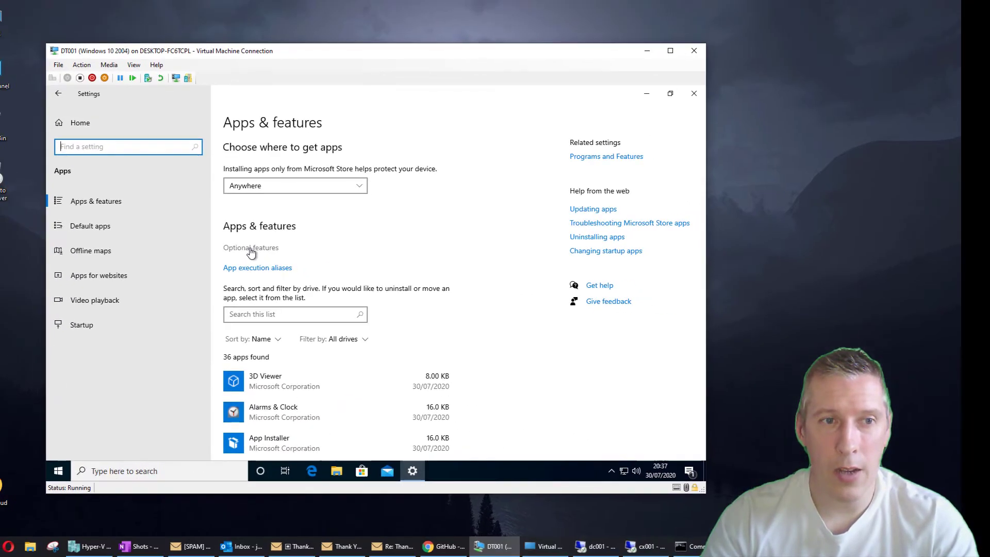
{"action": "left_click", "coordinate": [268, 228]}
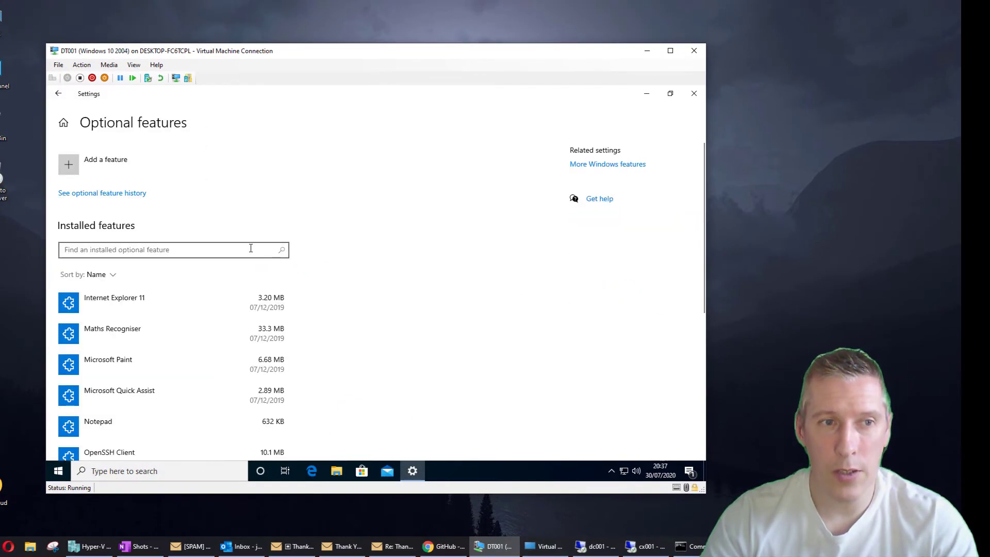
{"action": "scroll", "coordinate": [195, 249], "scroll_direction": "down", "scroll_amount": 2}
{"action": "left_click", "coordinate": [175, 251]}
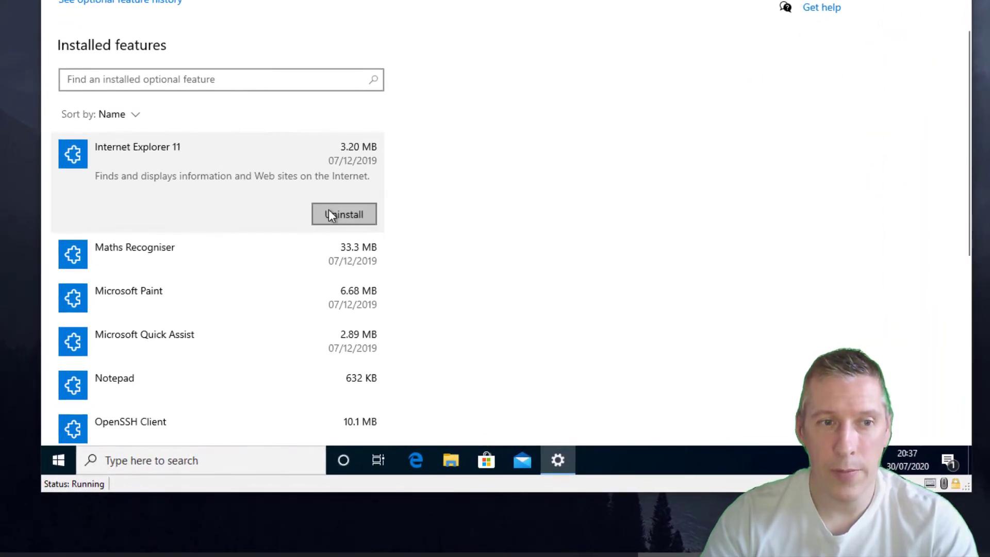
{"action": "right_click", "coordinate": [55, 459]}
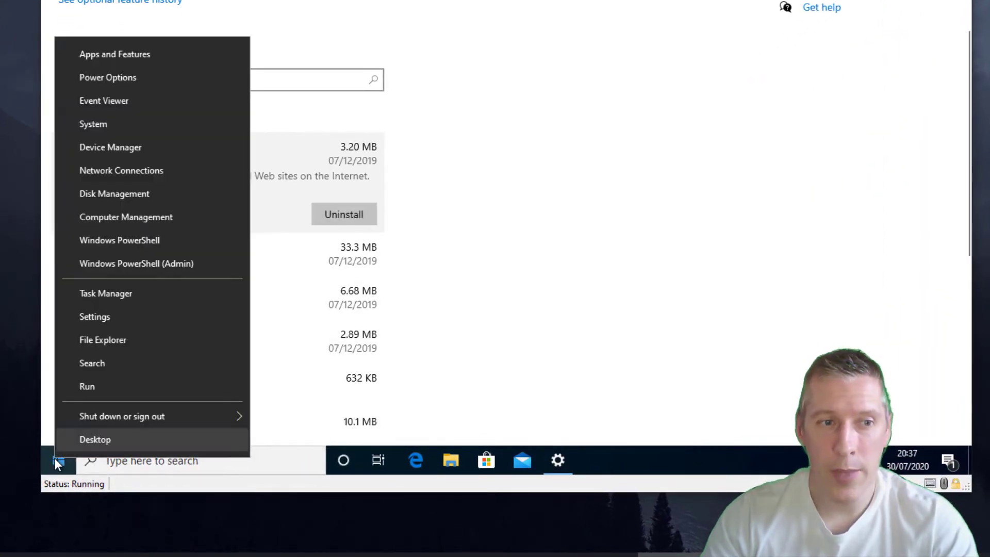
{"action": "left_click", "coordinate": [97, 386]}
{"action": "type", "text": "i"}
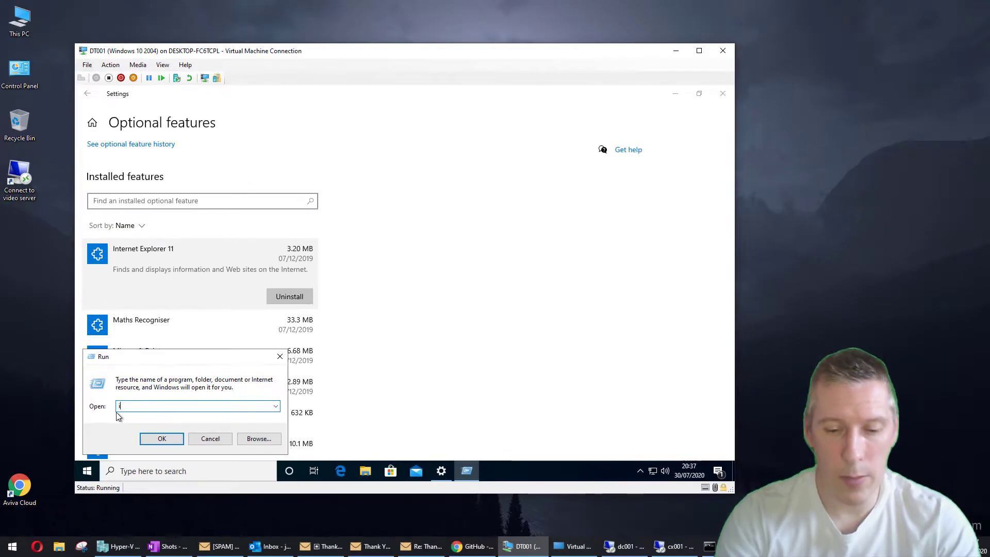
{"action": "type", "text": "explore"}
{"action": "key", "text": "Return"}
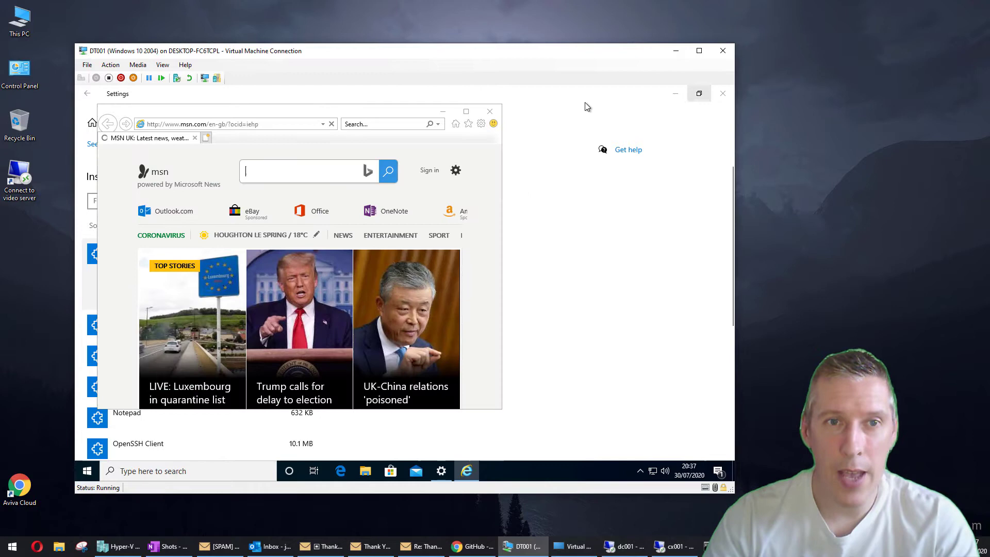
{"action": "left_click", "coordinate": [420, 331]}
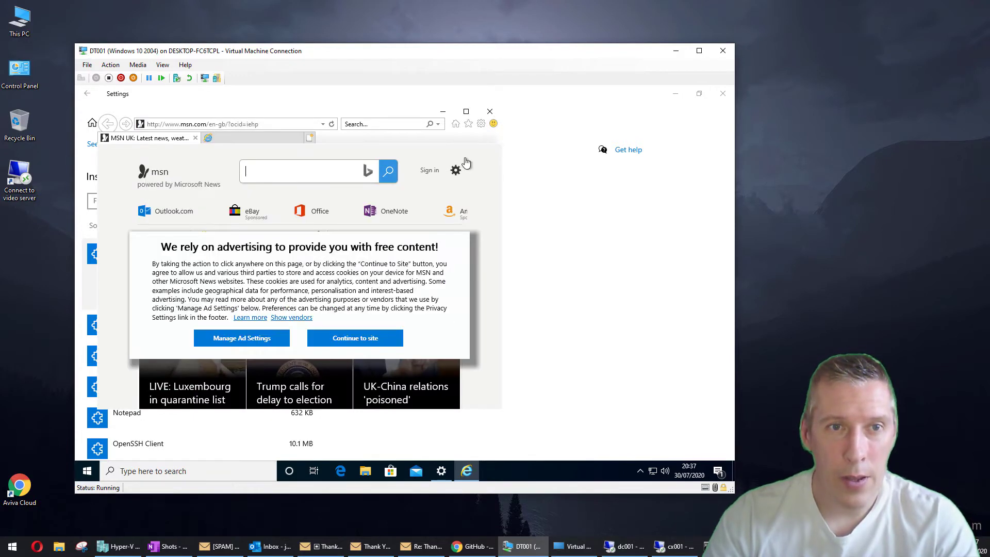
{"action": "left_click", "coordinate": [490, 111]}
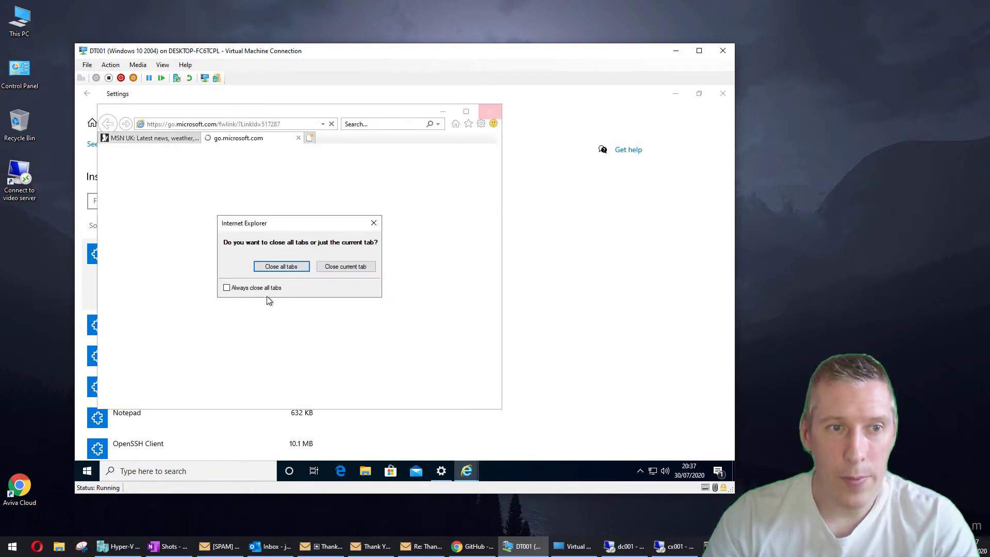
{"action": "left_click", "coordinate": [286, 267]}
{"action": "left_click", "coordinate": [87, 471]}
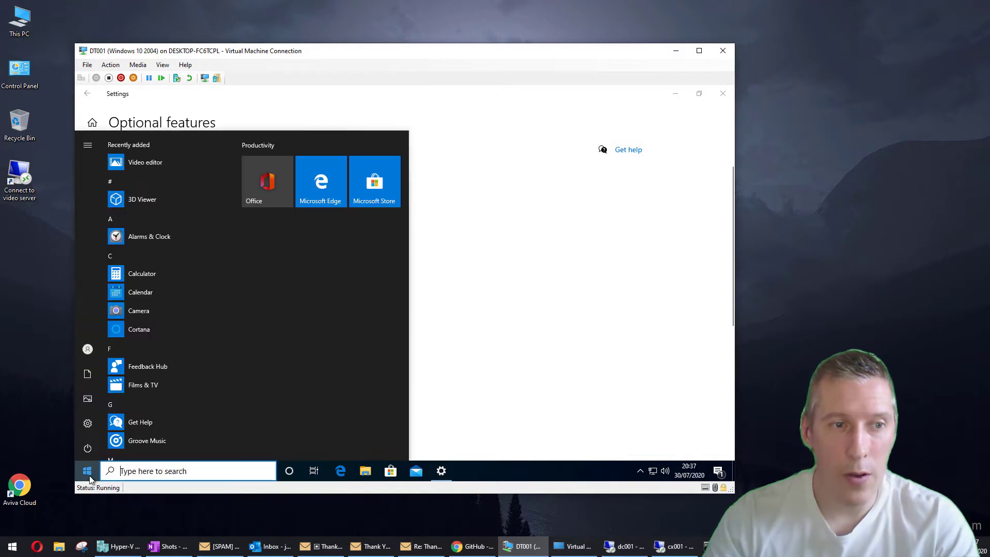
{"action": "type", "text": "internet explorer"}
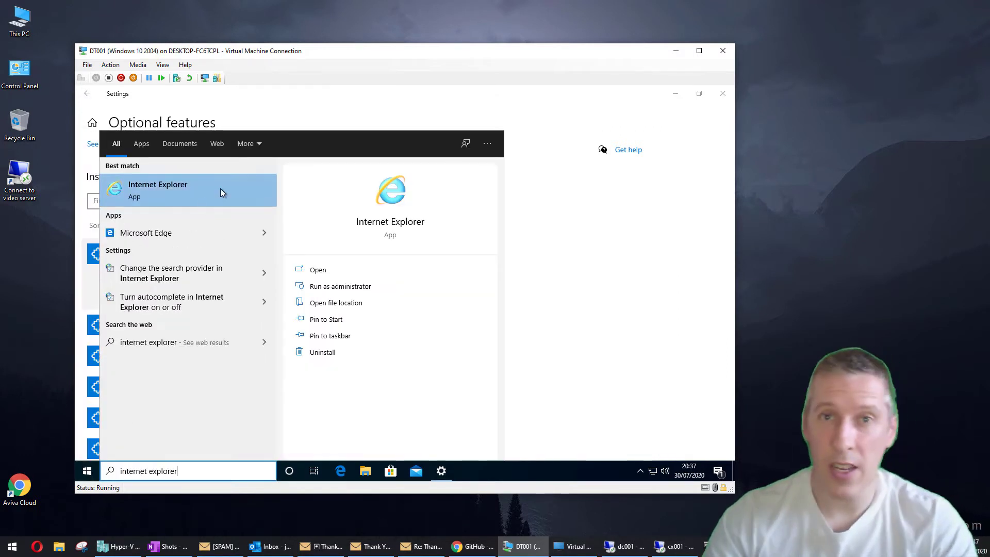
{"action": "left_click", "coordinate": [259, 100]}
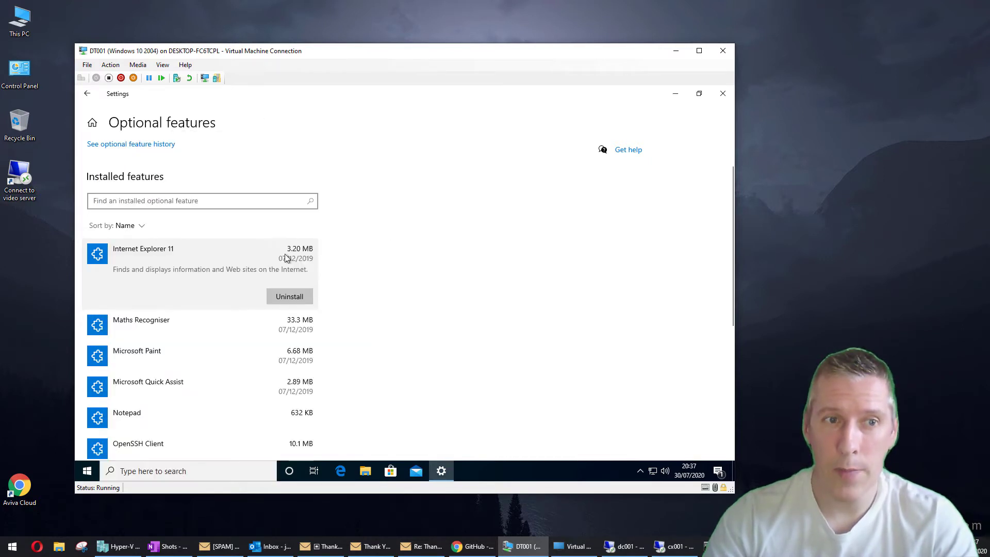
- Uninstall Internet Explorer 11 from Optional features
{"action": "left_click", "coordinate": [289, 297]}
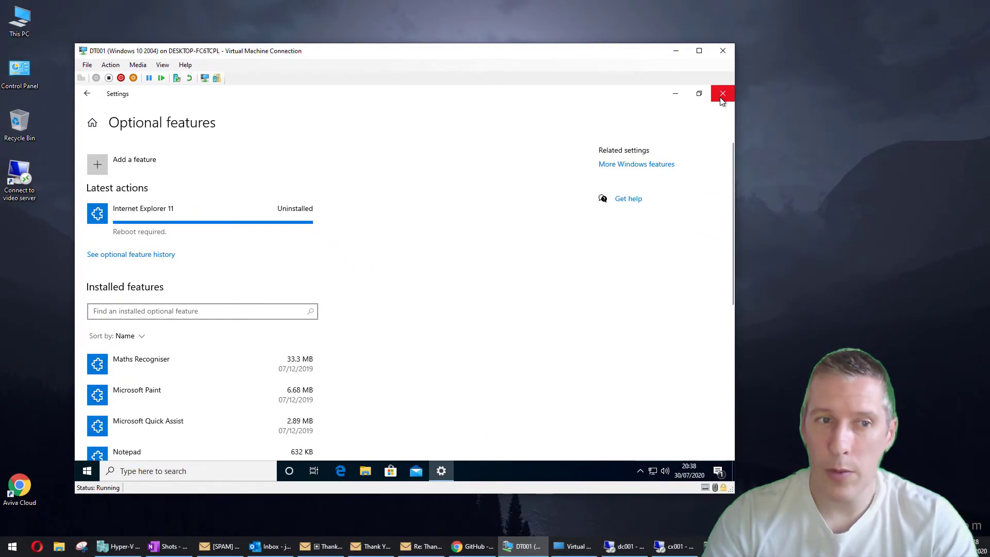
- Close Settings, restart the DT001 VM, and sign back in with the account password
{"action": "left_click", "coordinate": [721, 96]}
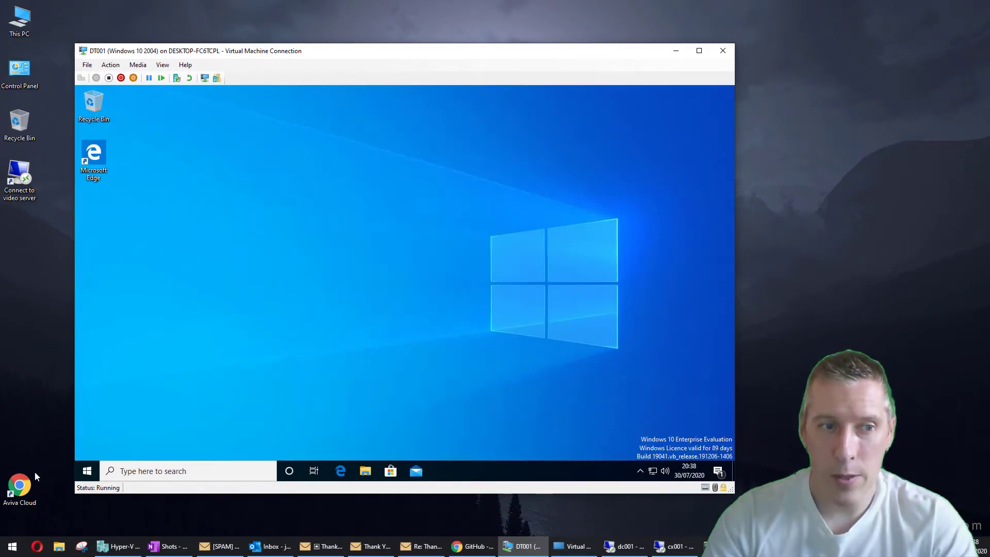
{"action": "right_click", "coordinate": [87, 471]}
{"action": "mouse_move", "coordinate": [128, 442]}
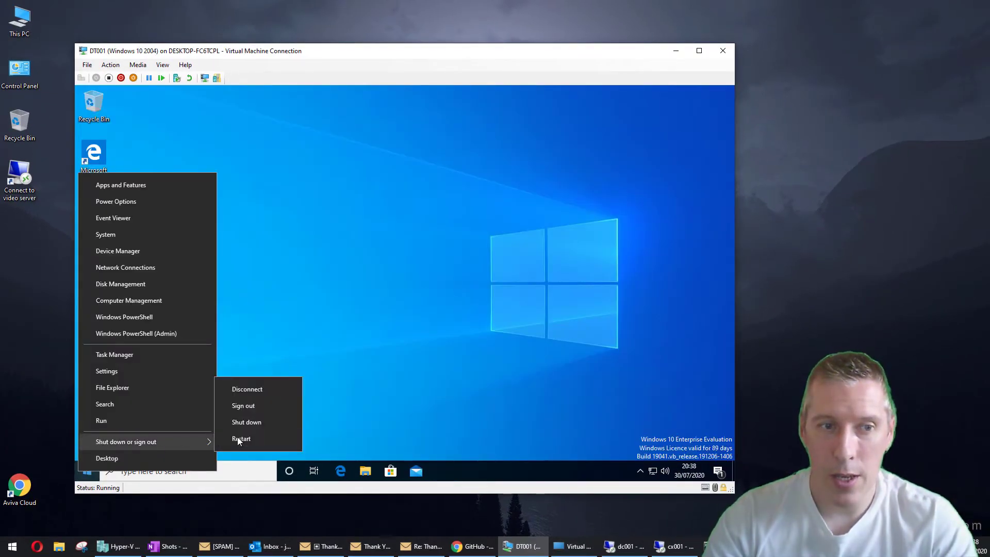
{"action": "left_click", "coordinate": [238, 438]}
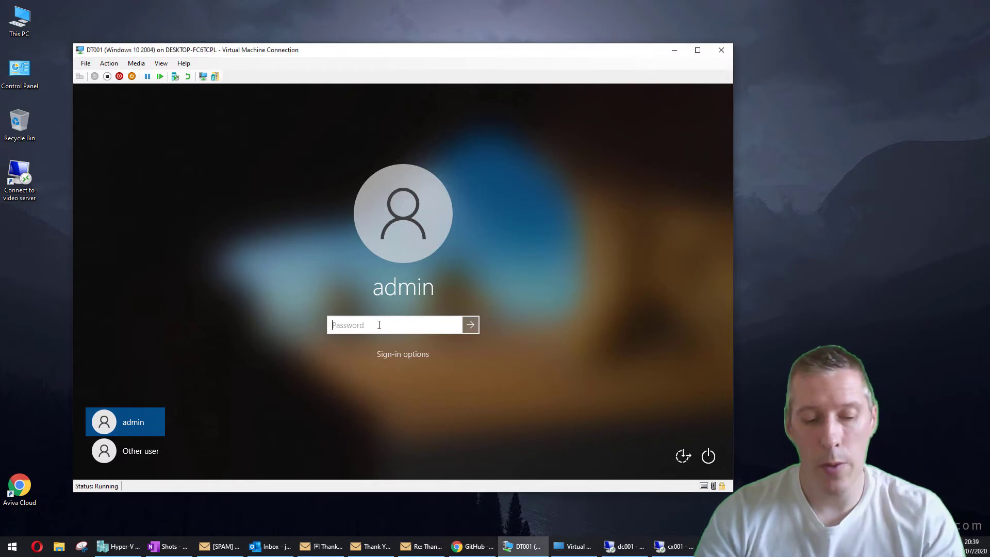
{"action": "type", "text": "•••••"}
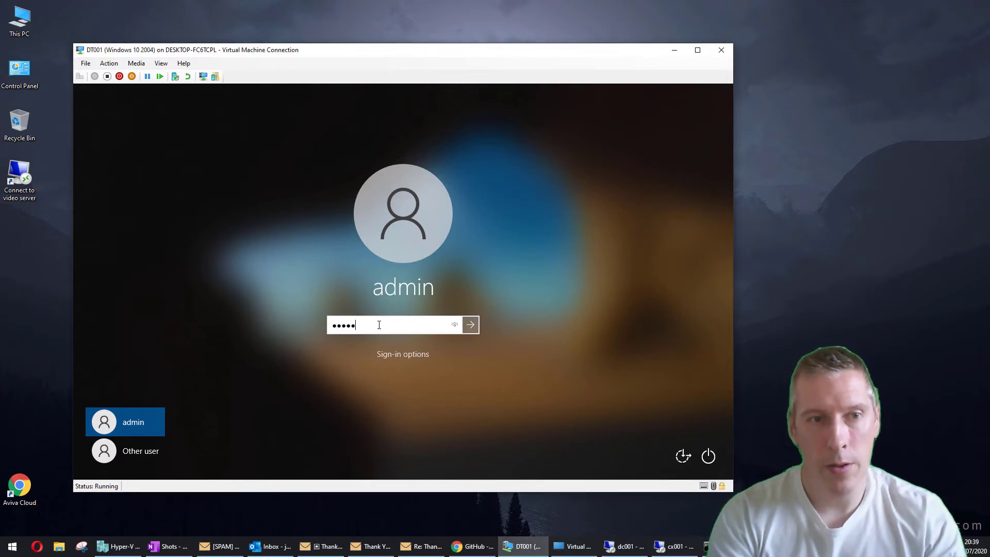
{"action": "type", "text": "••••"}
{"action": "key", "text": "Return"}
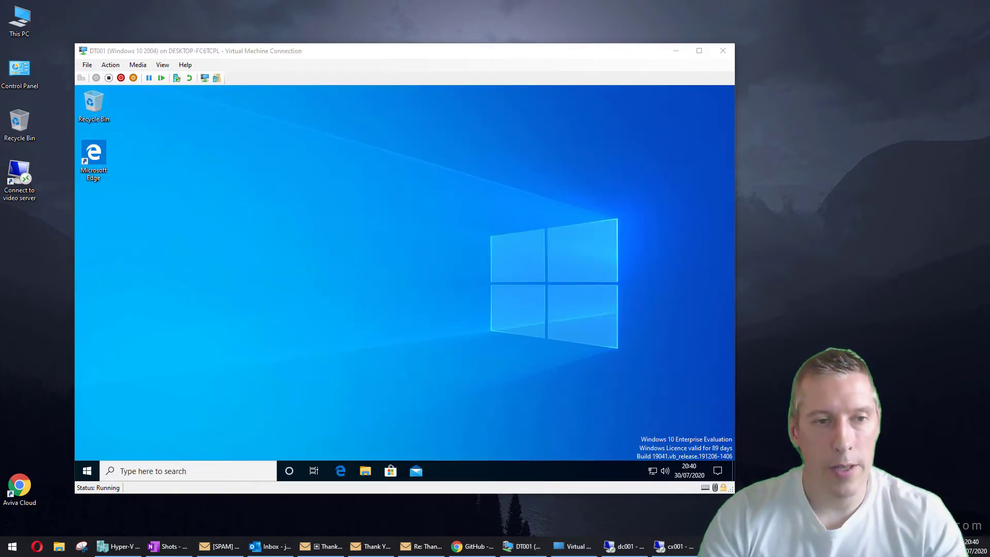
- Search the taskbar for 'internet explorer' and dismiss the results
{"action": "left_click", "coordinate": [88, 471]}
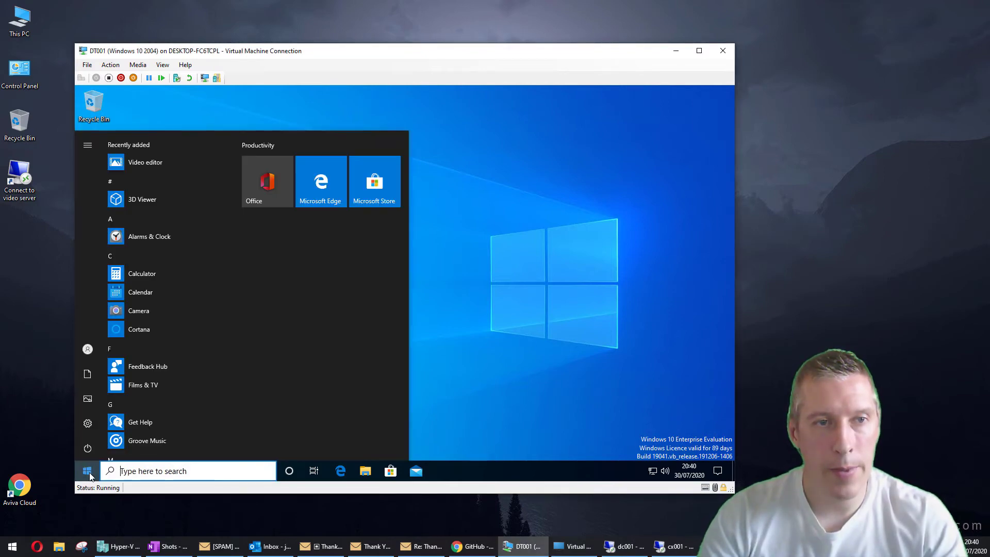
{"action": "type", "text": "inter"}
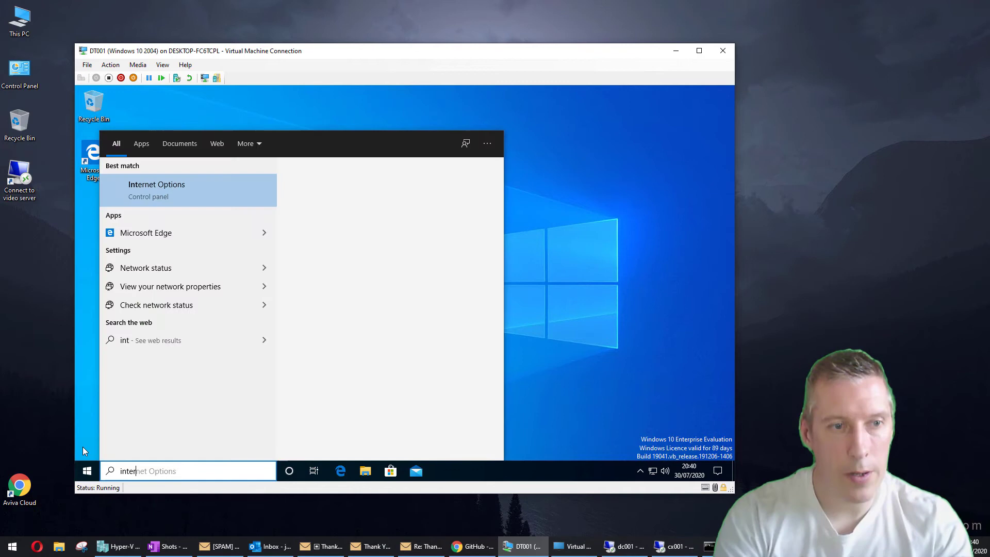
{"action": "type", "text": "net explorer"}
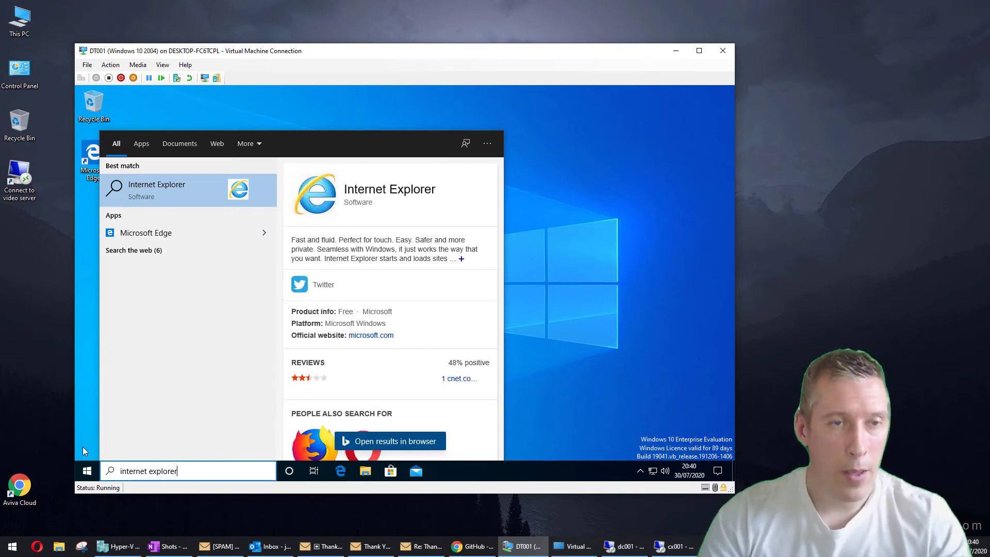
{"action": "left_click", "coordinate": [578, 271]}
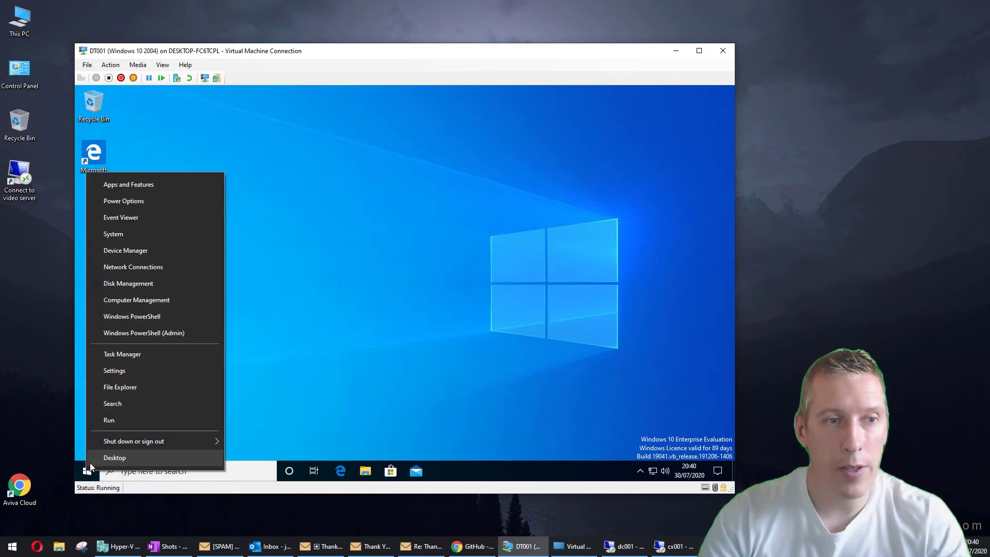
- Try launching Internet Explorer from the Win+X Run box and dismiss the cannot-find error
{"action": "right_click", "coordinate": [88, 470]}
{"action": "left_click", "coordinate": [107, 420]}
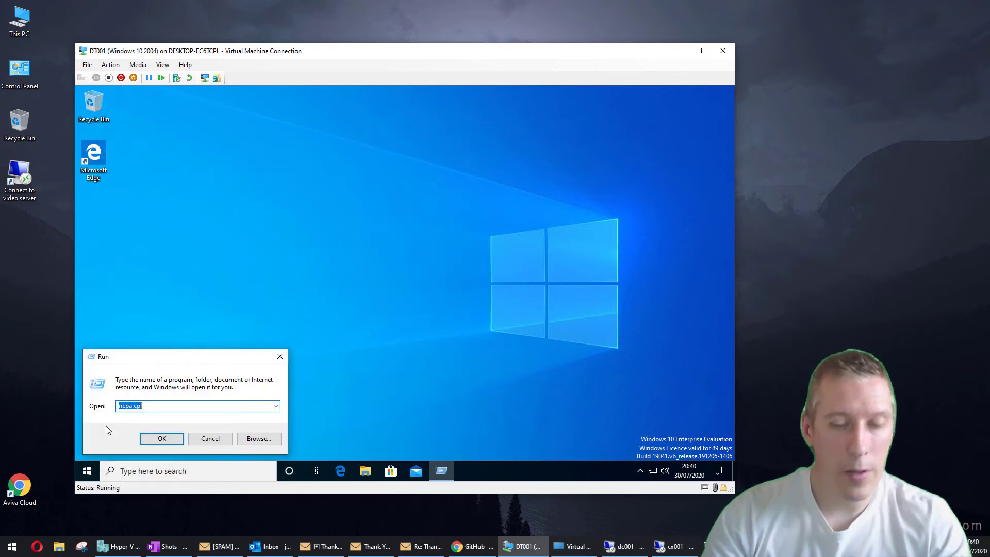
{"action": "type", "text": "ncpa.cpl"}
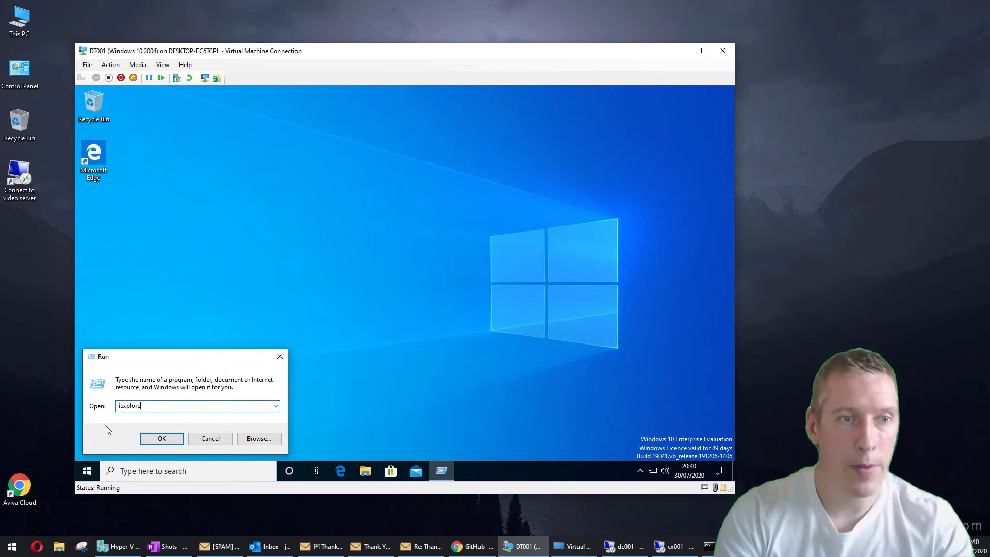
{"action": "key", "text": "Return"}
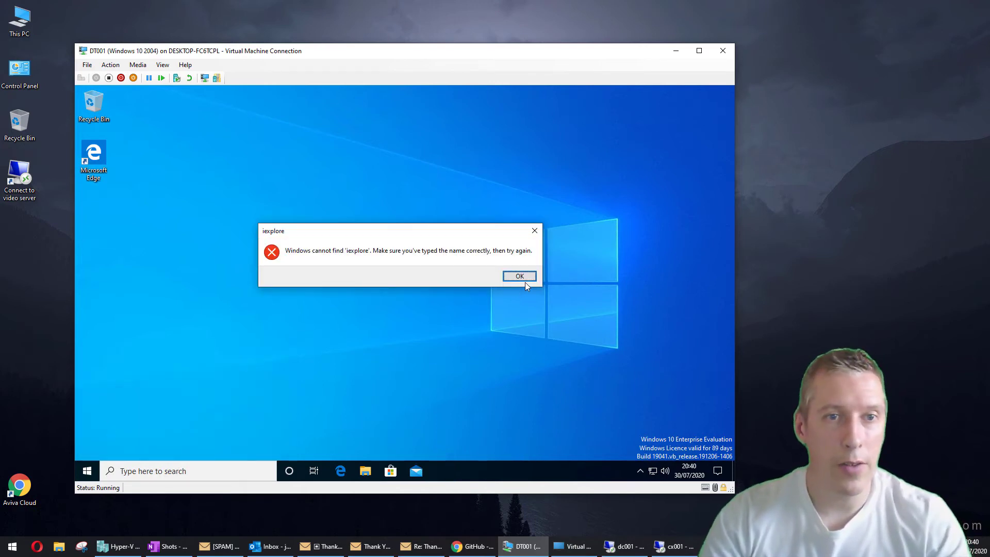
{"action": "left_click", "coordinate": [523, 280]}
- Open the C:\Program Files (x86)\ folder from the Run box
{"action": "type", "text": "c"}
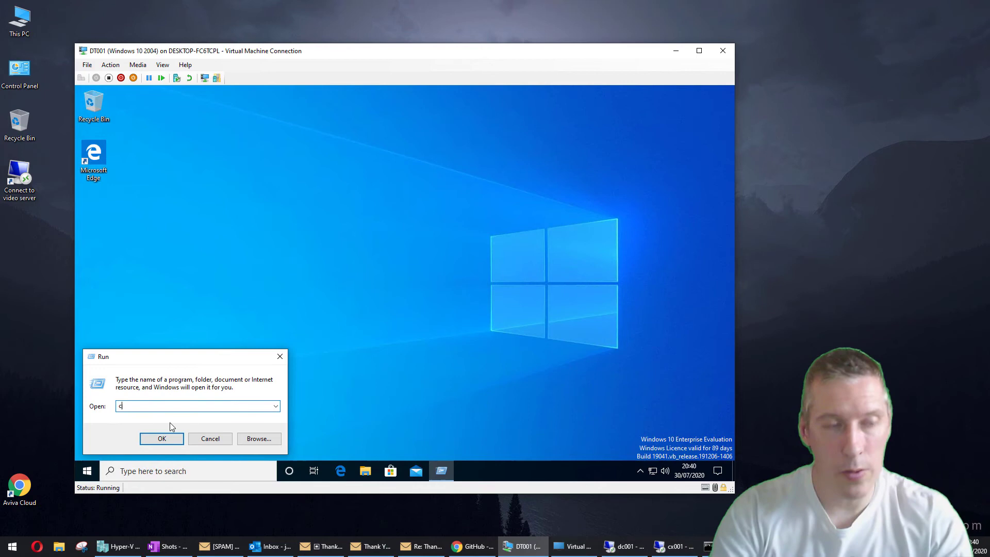
{"action": "type", "text": ":\\pro"}
{"action": "key", "text": "Down"}
{"action": "key", "text": "Down"}
{"action": "type", "text": "\\"}
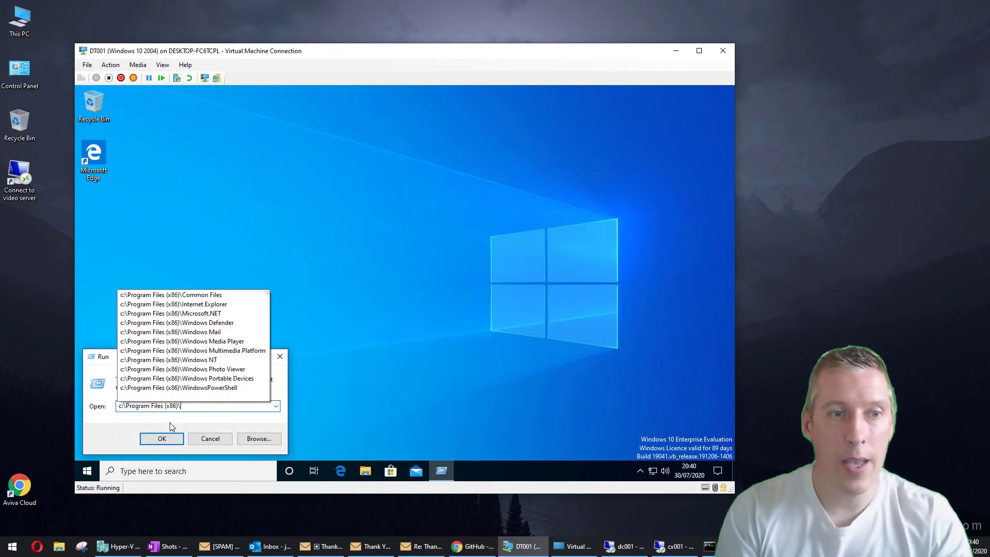
{"action": "key", "text": "Return"}
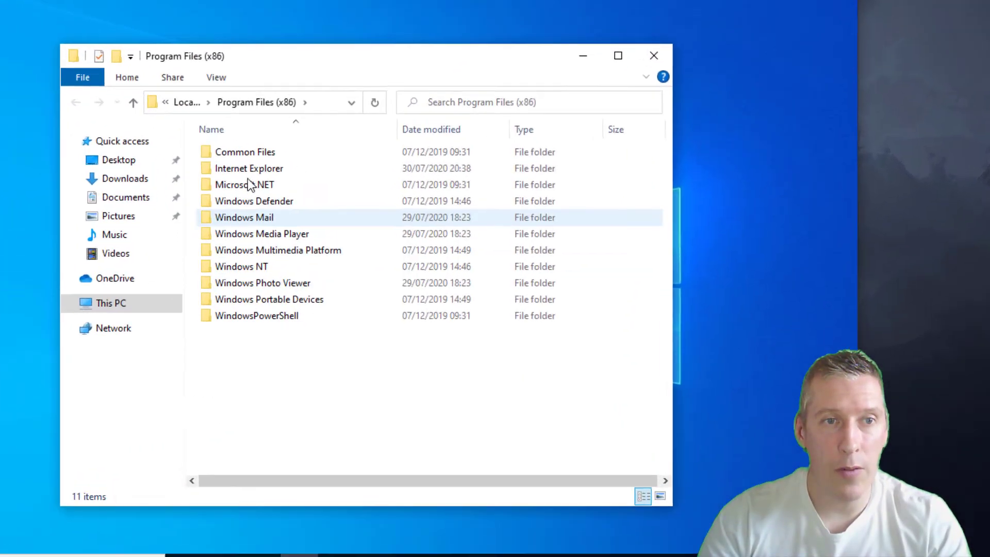
- Inspect the leftover files in the Internet Explorer folder, then return to Program Files (x86)
{"action": "left_click", "coordinate": [331, 209]}
{"action": "double_click", "coordinate": [219, 157]}
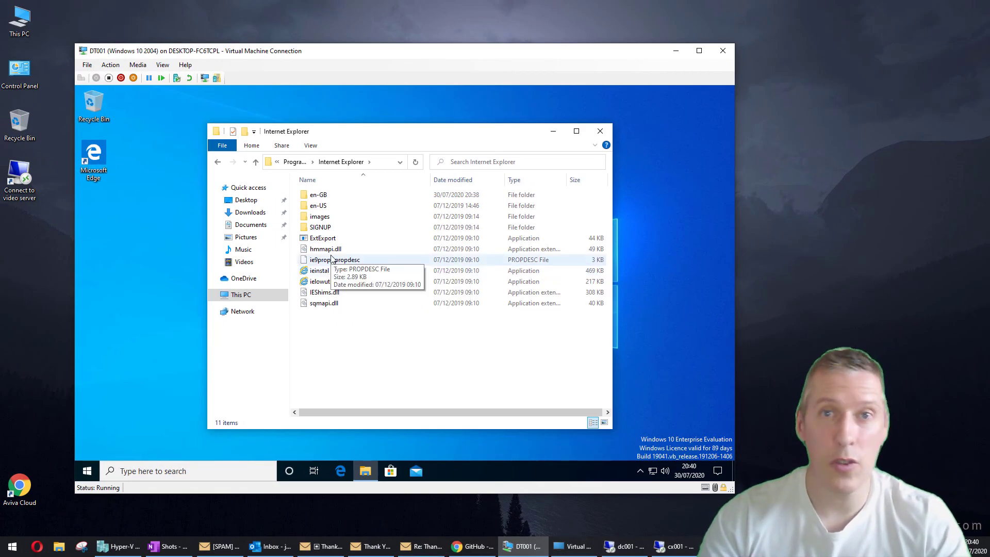
{"action": "left_click", "coordinate": [294, 162]}
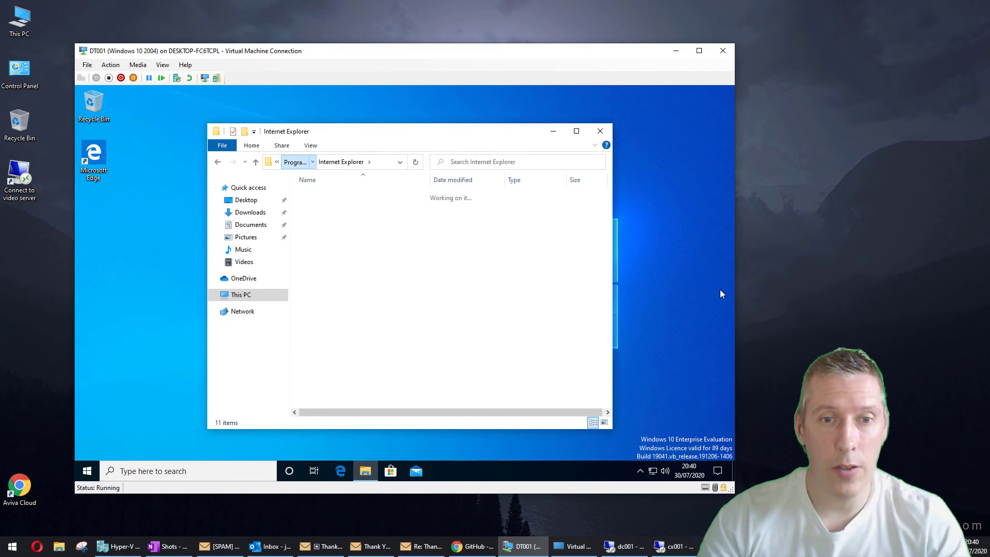